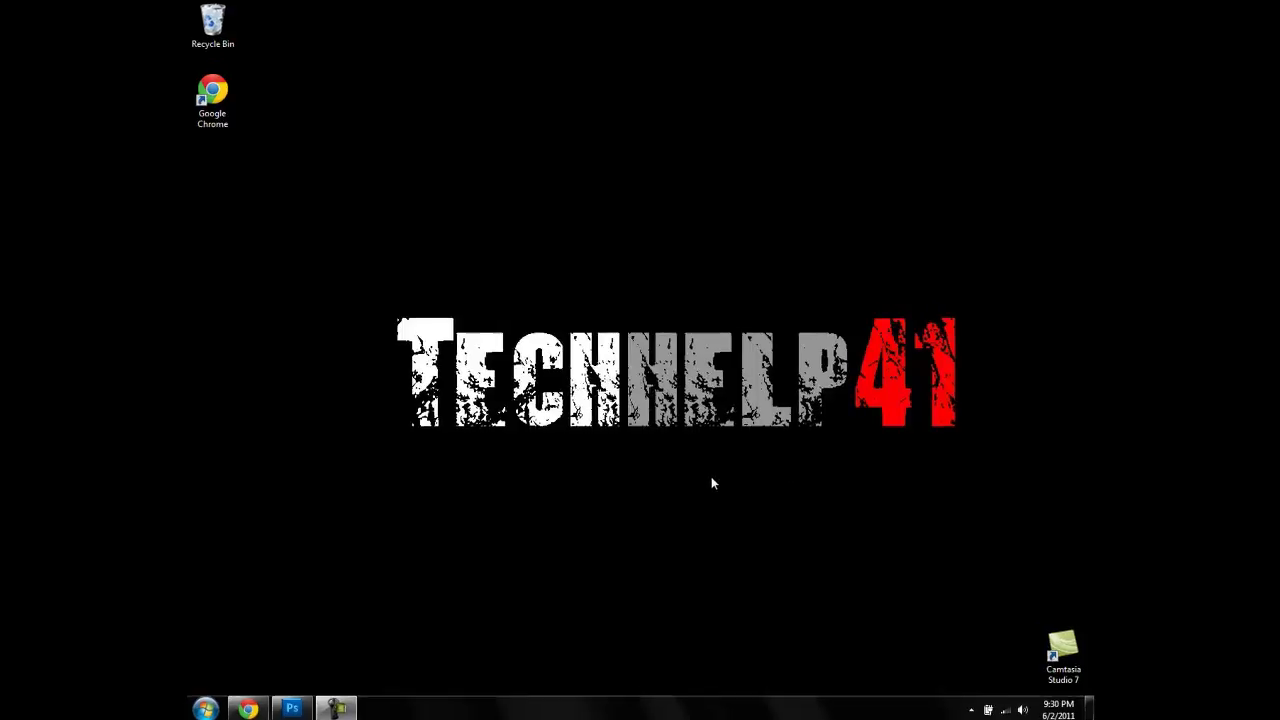
# Move off the TechHelp41 logo desktop and bring Chrome's YouTube channel page to the front.
pyautogui.moveTo(252, 268); pyautogui.dragTo(1118, 488)
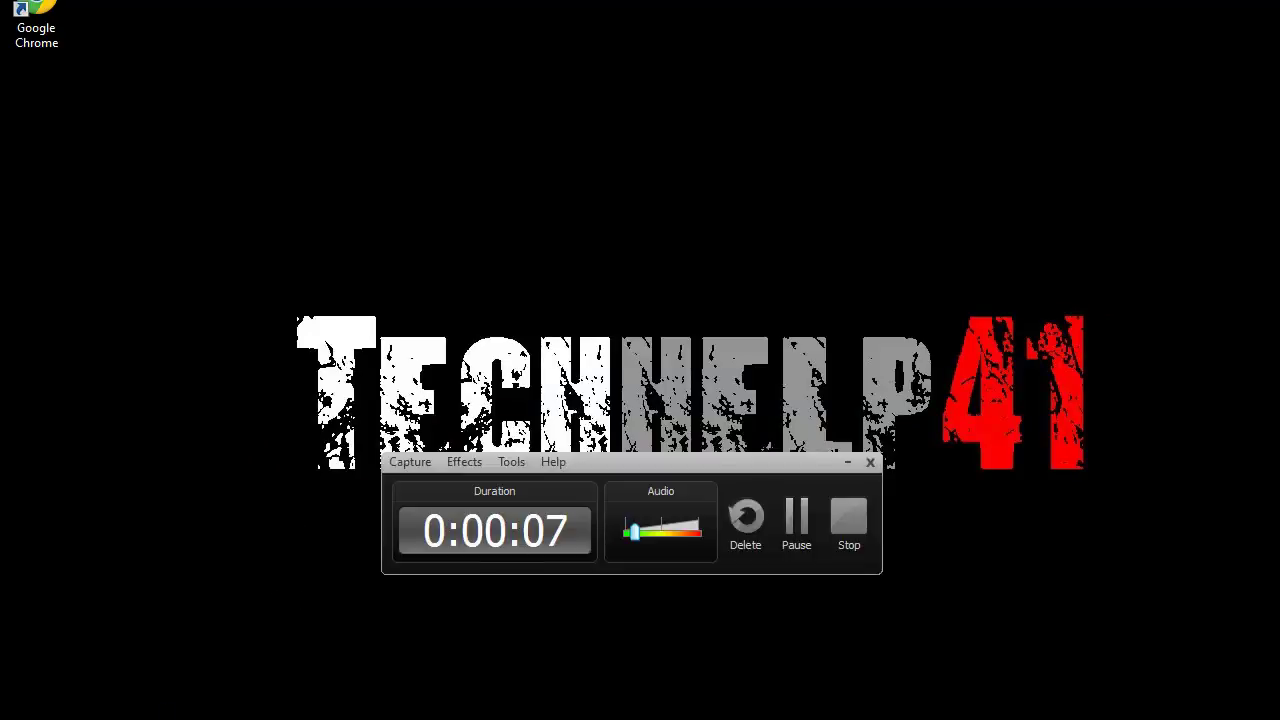
pyautogui.click(229, 686)
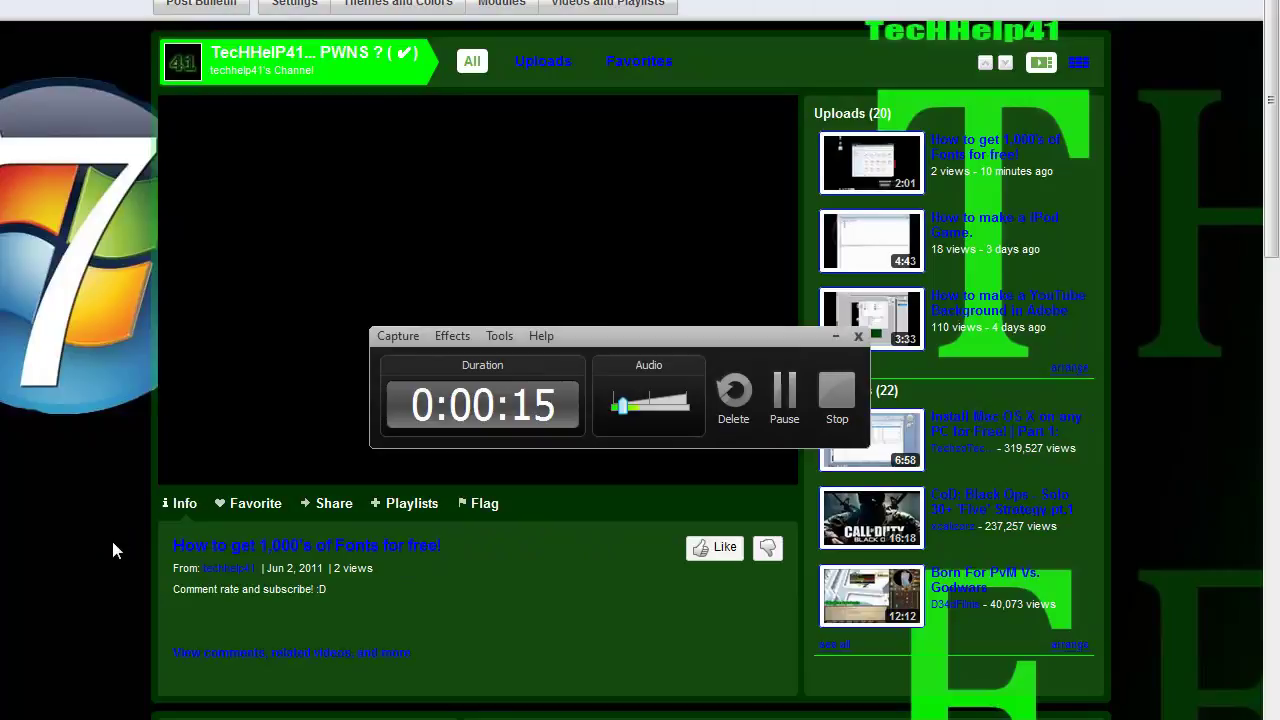
pyautogui.scroll(-3, 113, 549)
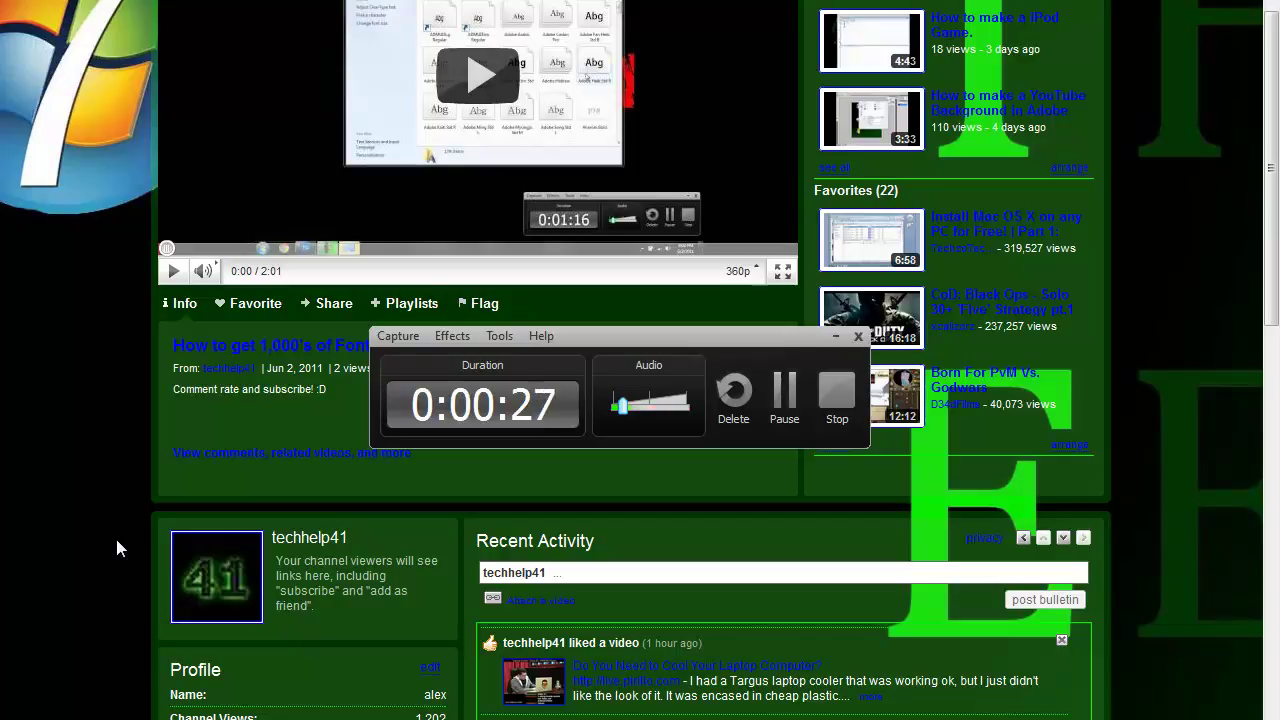
pyautogui.scroll(-1, 116, 540)
pyautogui.scroll(-1, 116, 540)
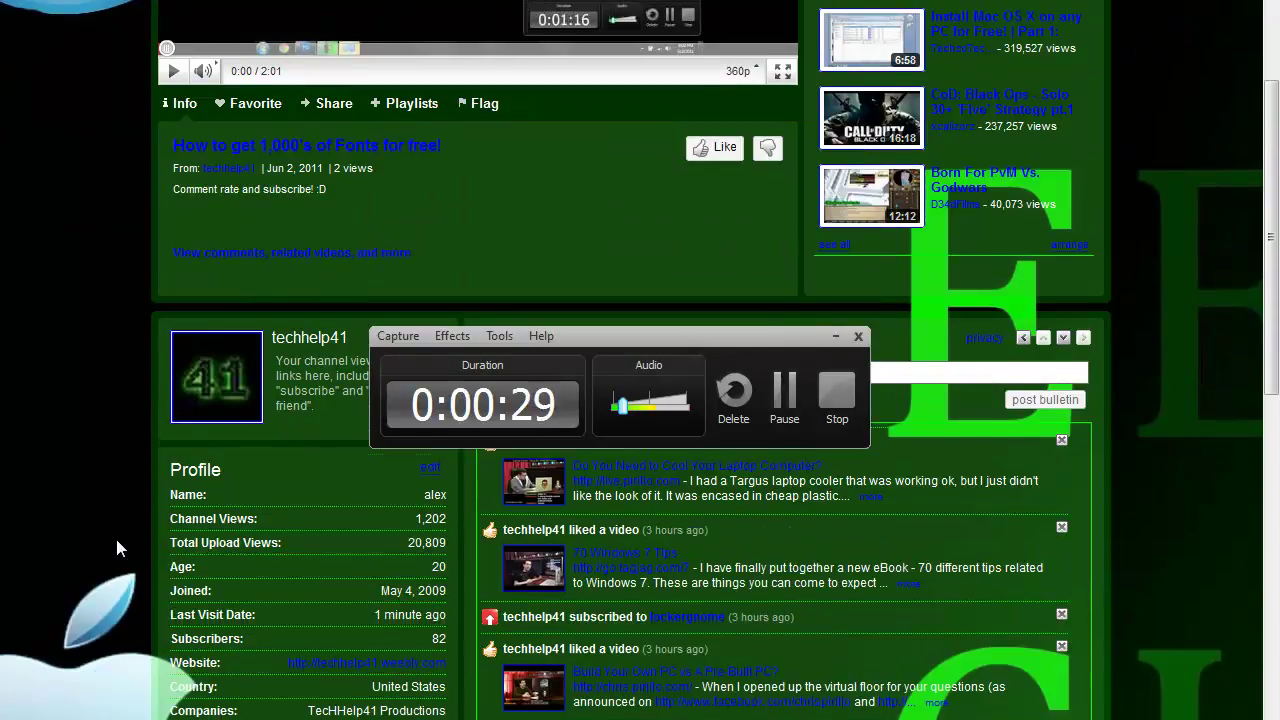
pyautogui.scroll(-1, 116, 540)
pyautogui.scroll(-1, 116, 540)
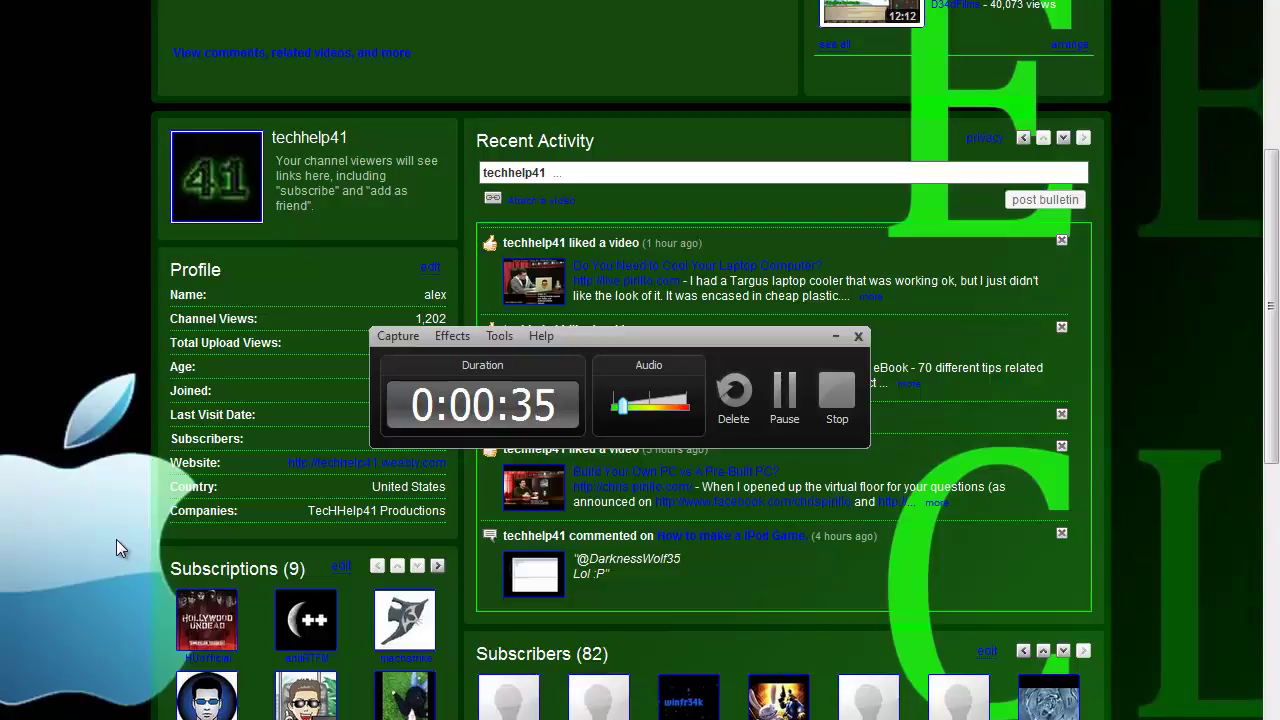
pyautogui.scroll(-1, 116, 539)
pyautogui.scroll(-1, 116, 539)
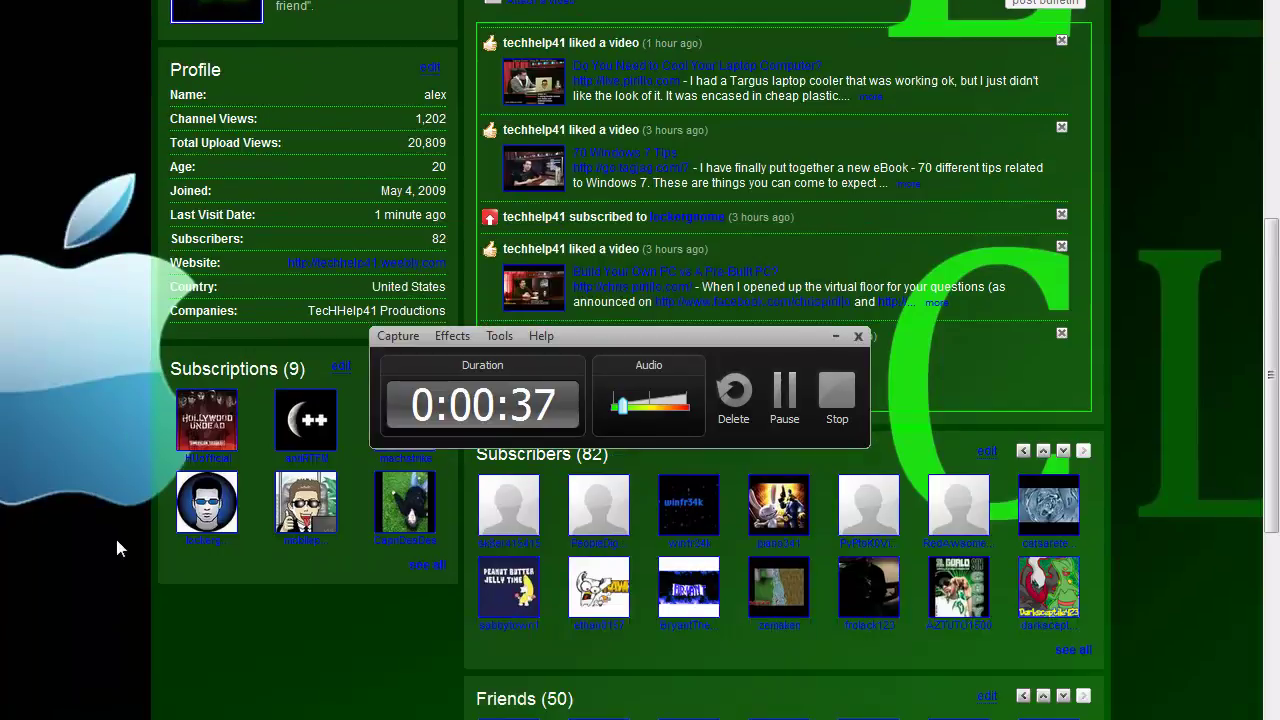
pyautogui.scroll(1, 116, 539)
pyautogui.scroll(1, 116, 539)
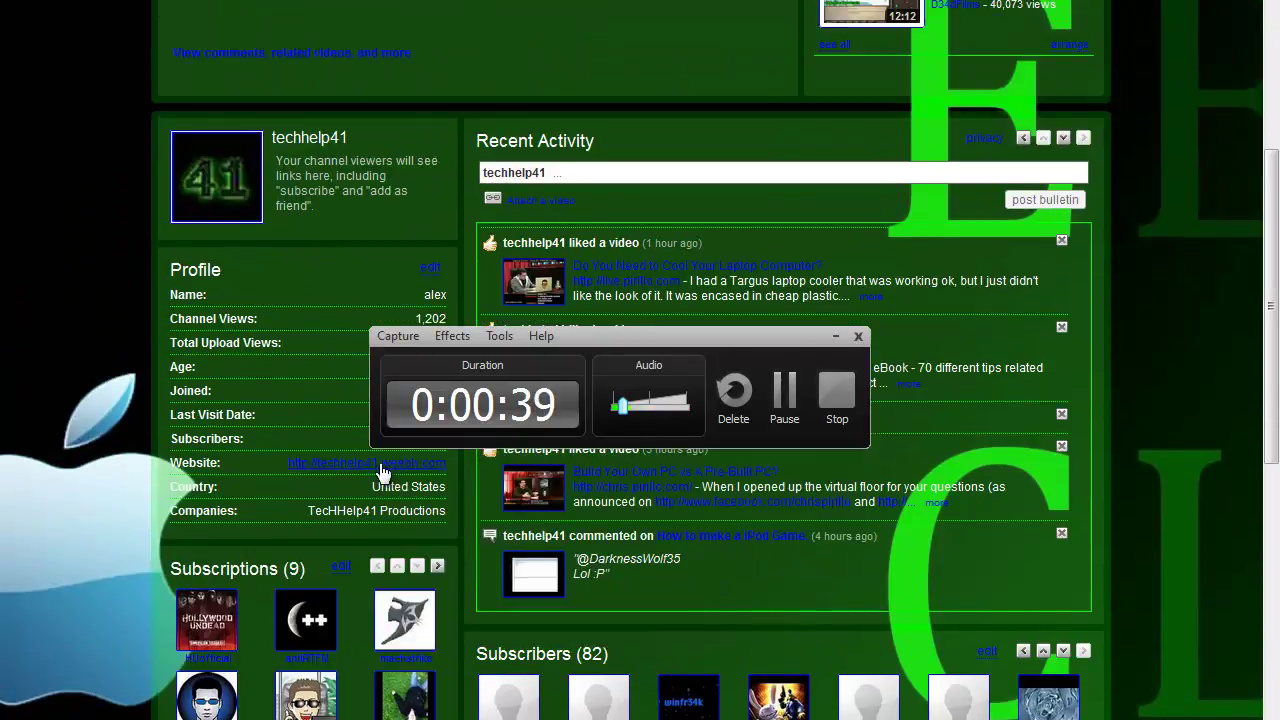
# Follow the Website link in the channel's Profile box to the TecHHelp41 welcome page.
pyautogui.click(472, 476)
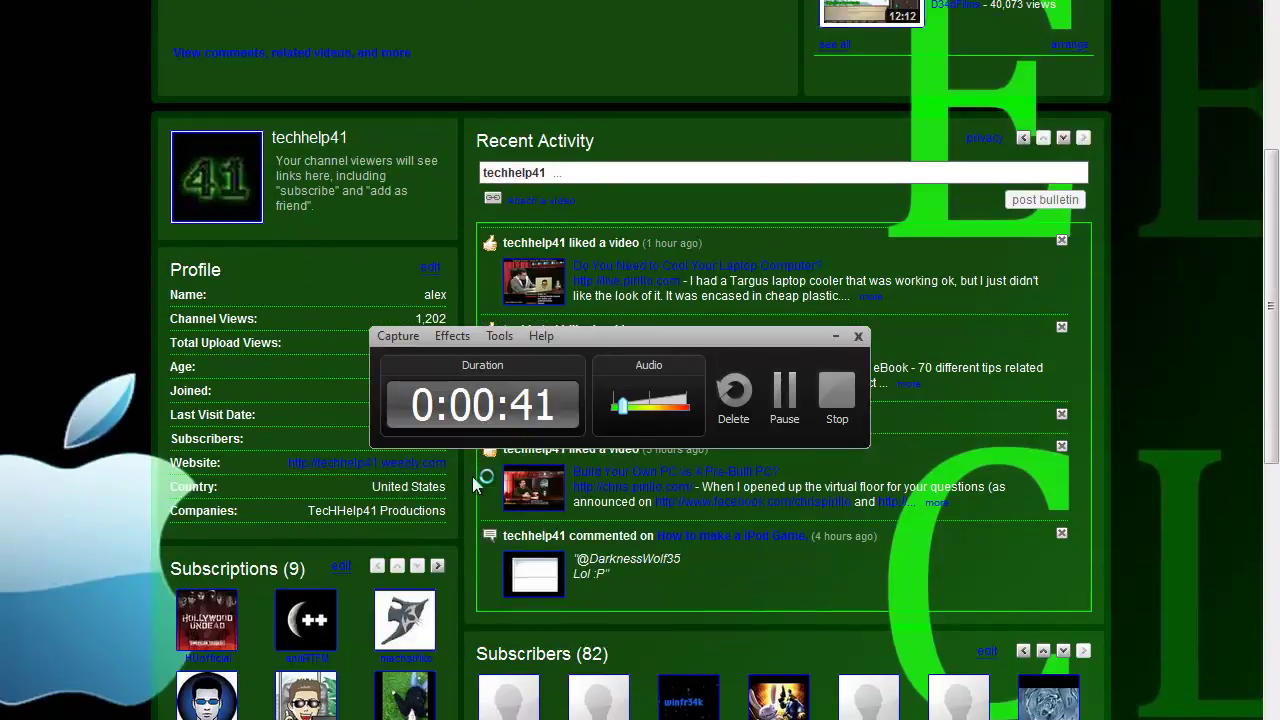